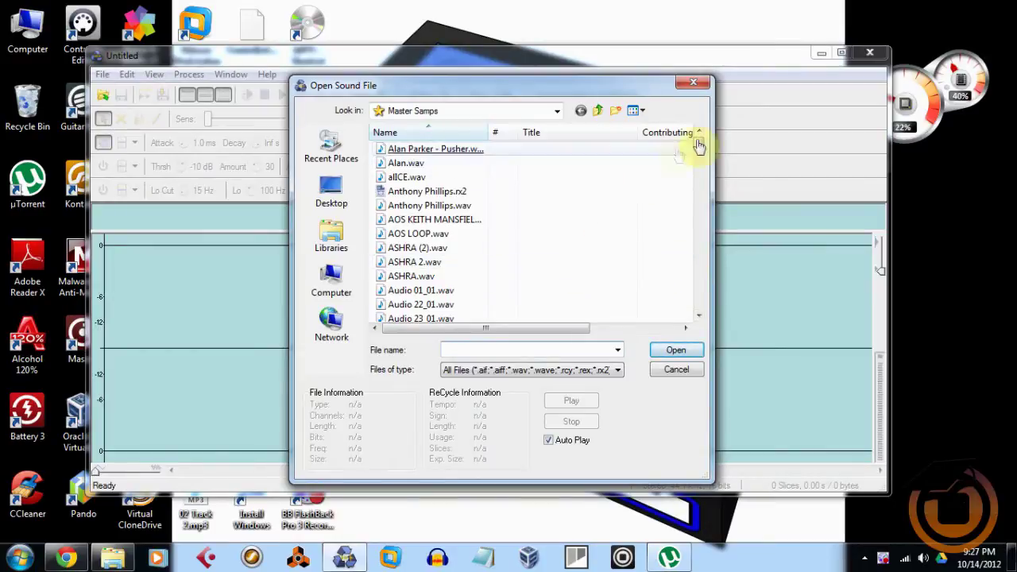
- Scroll the ReCycle file list and open TUTORIAL CHOP 2.rx2, showing its 16-slice waveform
left_click_drag(706, 146, 669, 291)
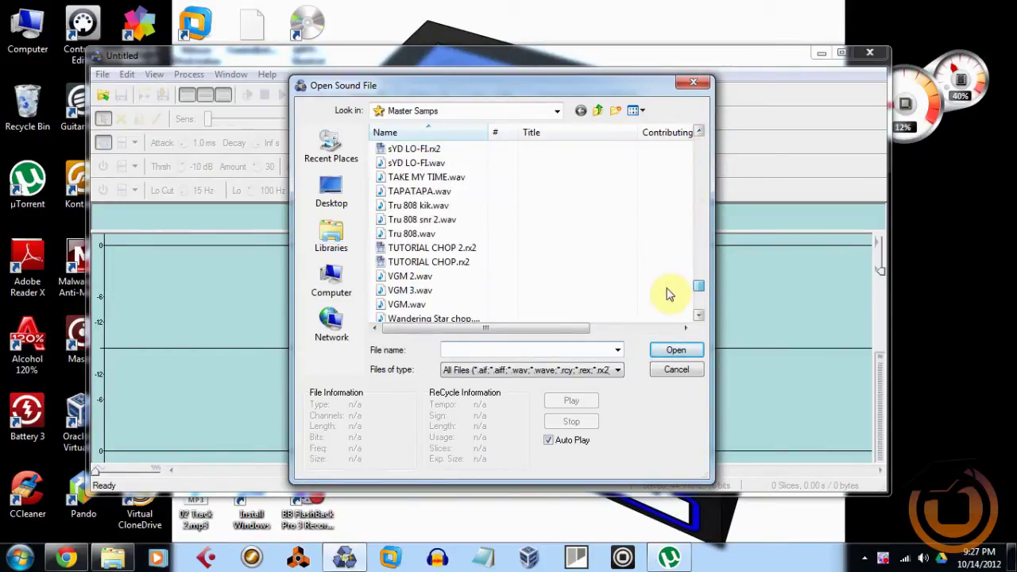
double_click(396, 251)
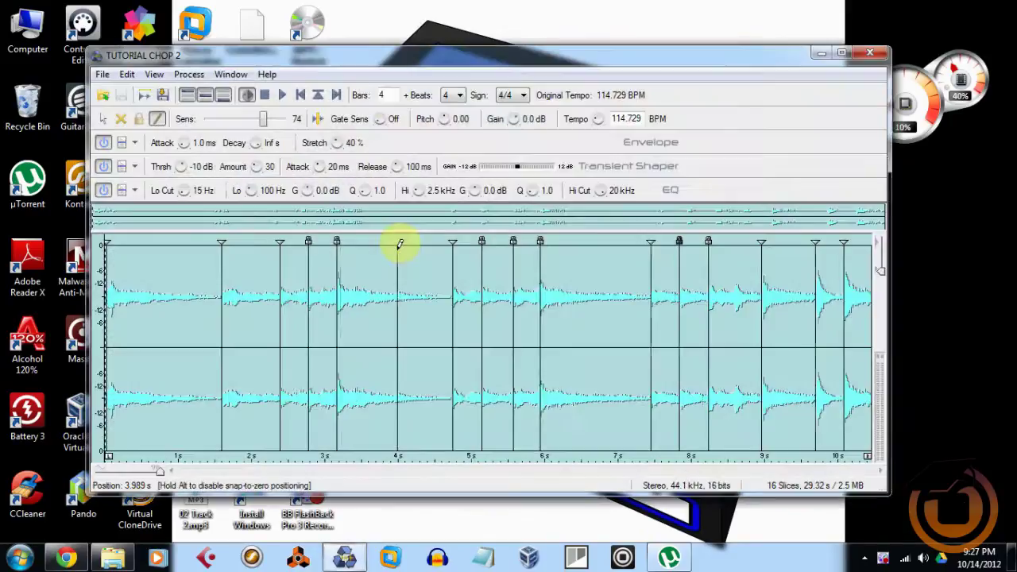
mouse_move(399, 243)
left_mouse_down()
mouse_move(166, 328)
mouse_move(145, 99)
left_mouse_up()
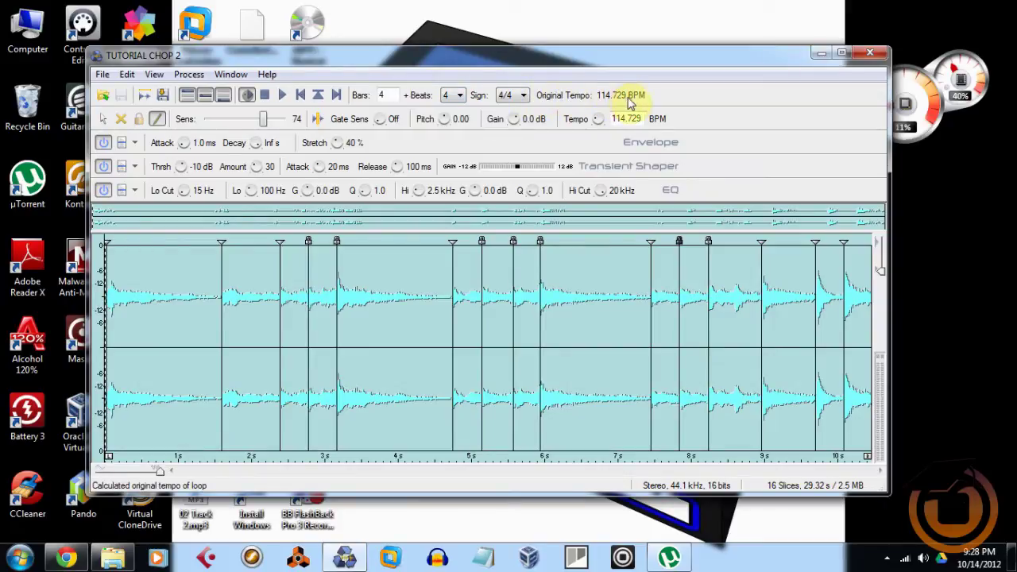
- Toggle Preview on and off, then switch the Envelope effect off and back on
left_click(248, 95)
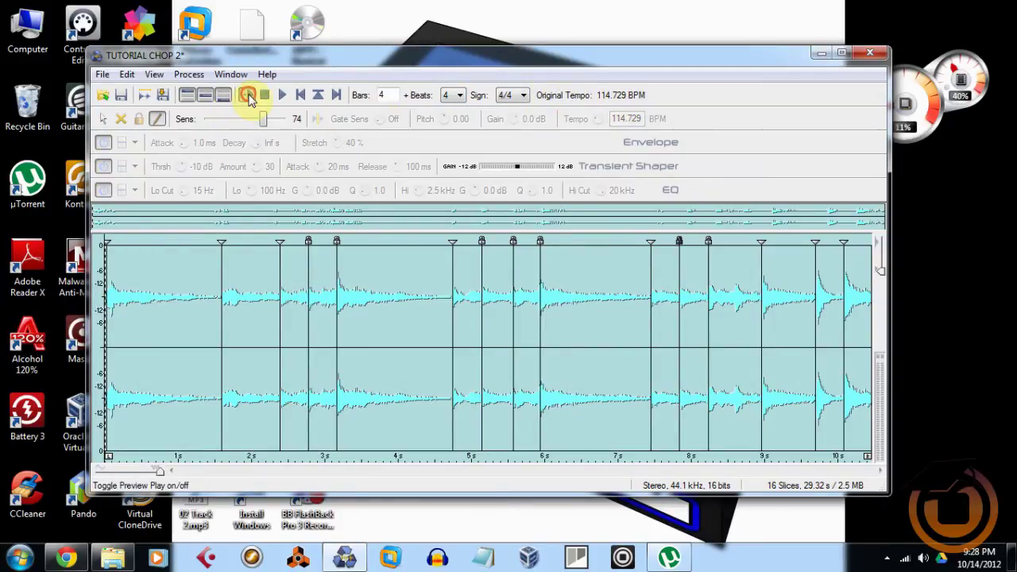
left_click(248, 95)
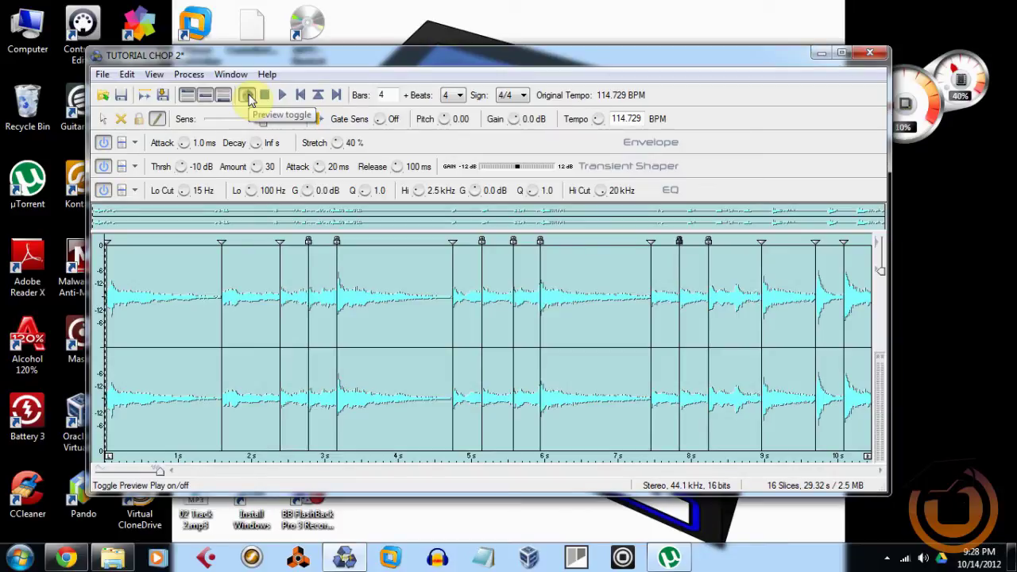
left_click(104, 143)
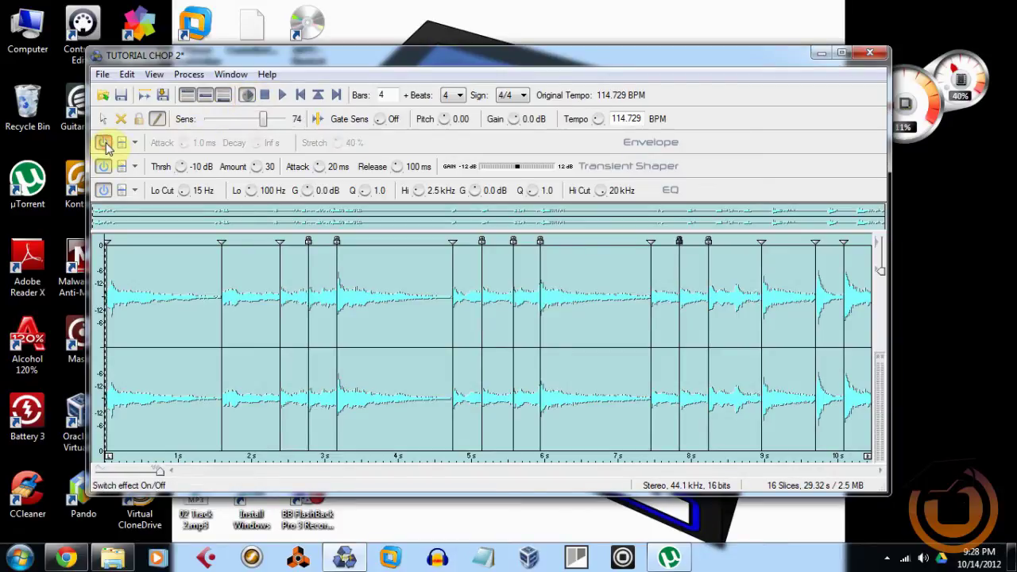
left_click(103, 143)
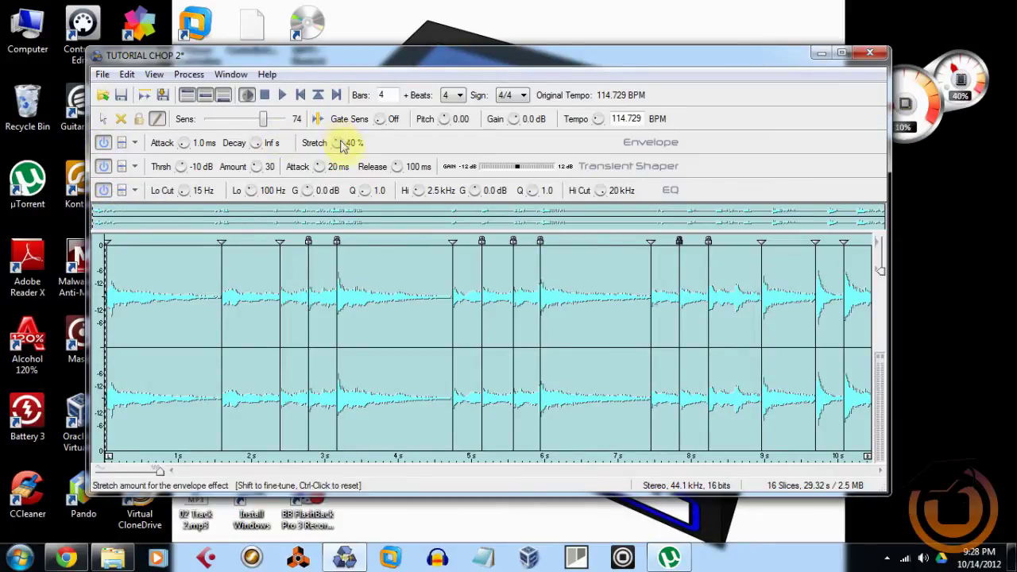
left_click_drag(342, 150, 345, 145)
left_click(225, 288)
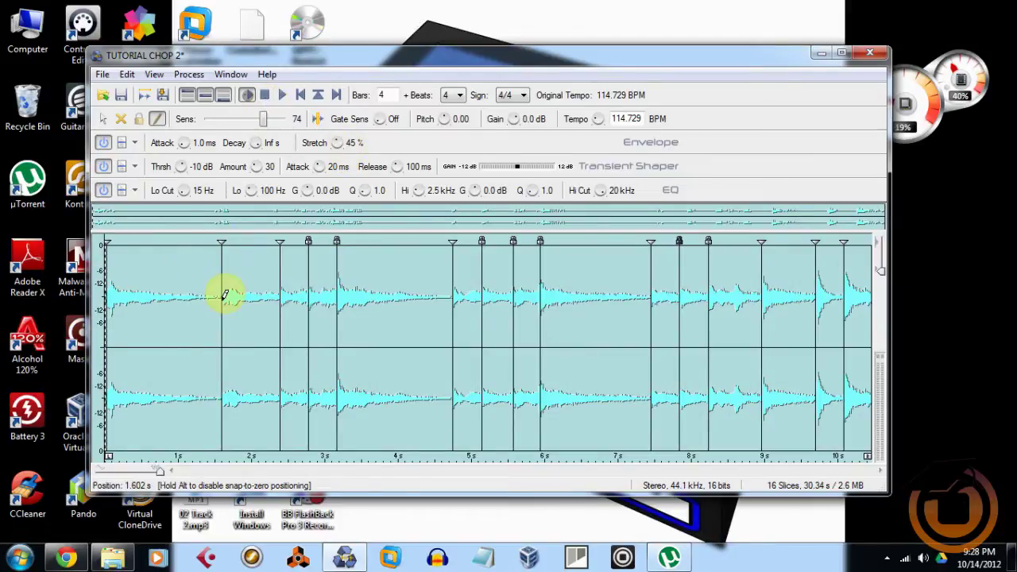
left_click(103, 121)
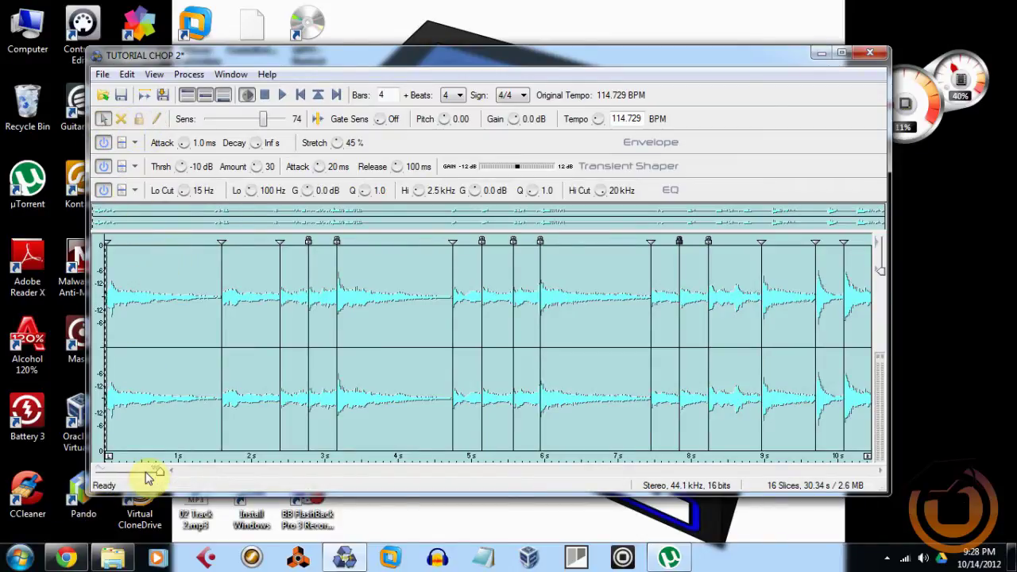
left_click(170, 292)
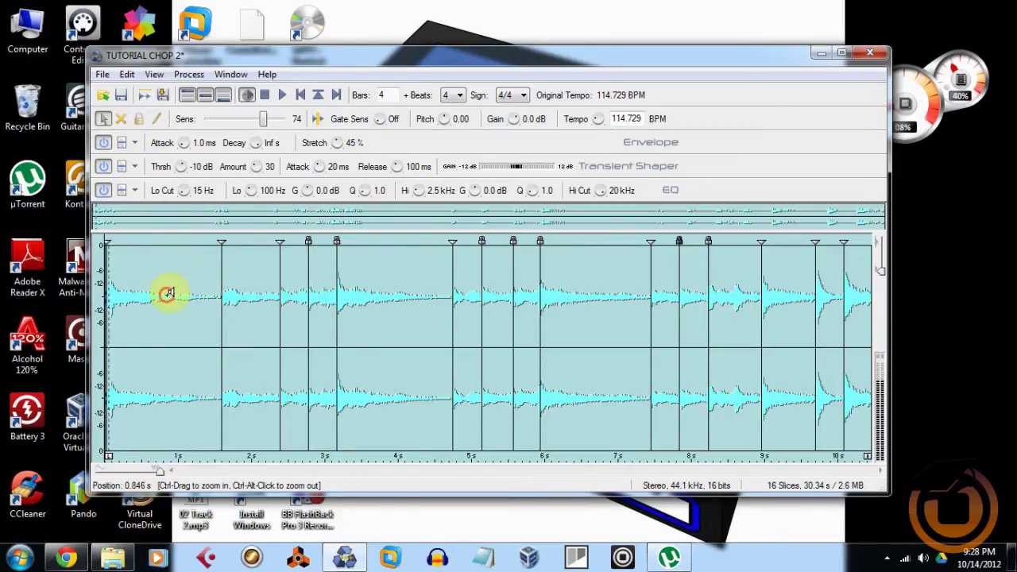
left_click(259, 316)
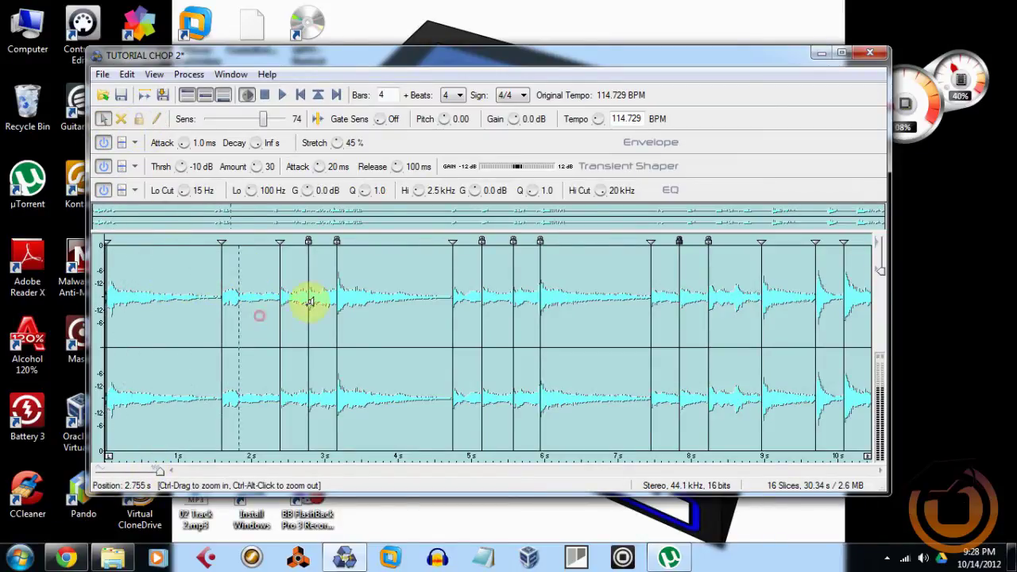
left_click(464, 281)
left_click(522, 275)
left_click(568, 279)
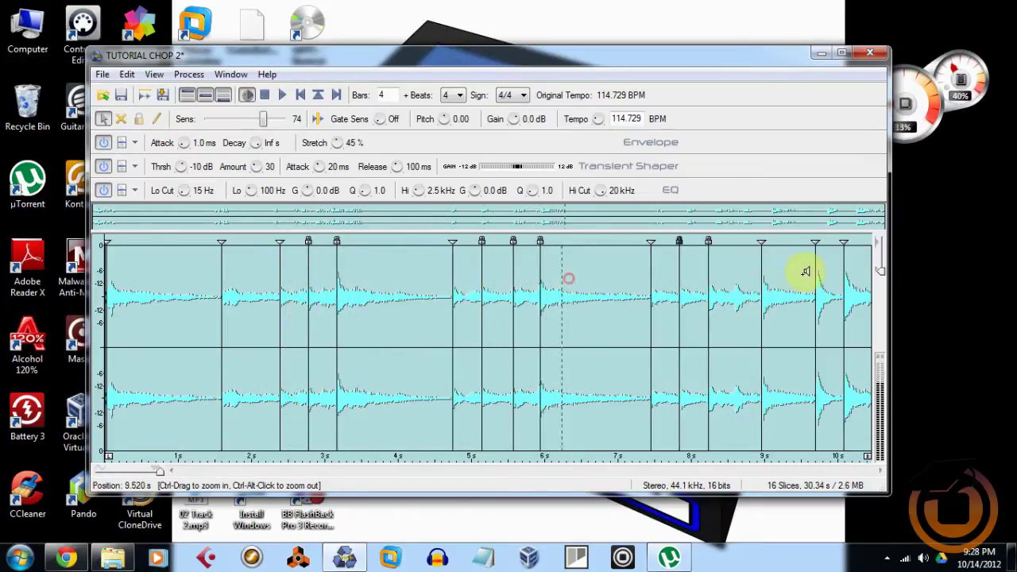
left_click(719, 278)
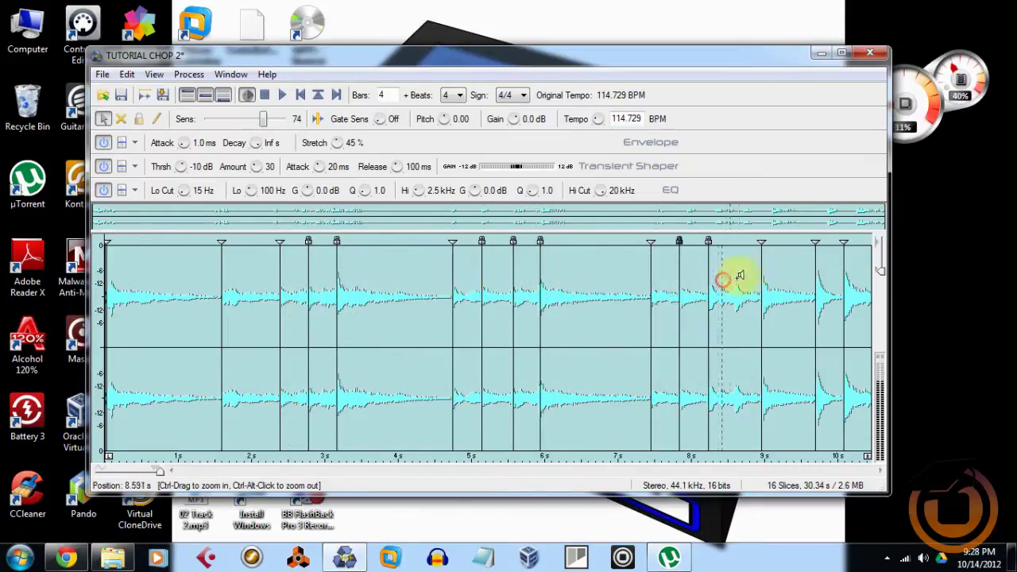
left_click(794, 276)
left_click(829, 278)
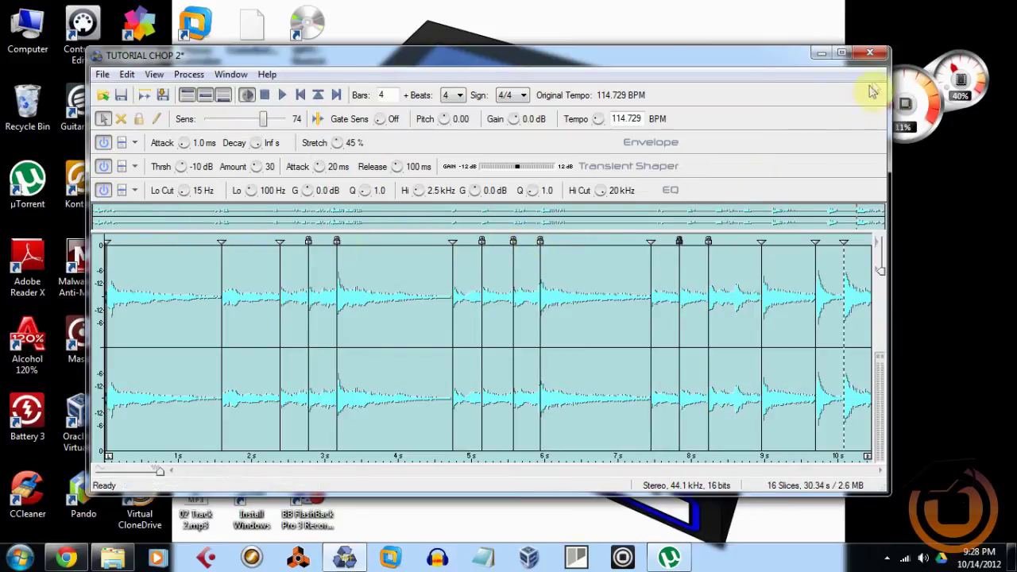
- Close the TUTORIAL CHOP 2 loop in ReCycle, discarding its unsaved changes
left_click(874, 53)
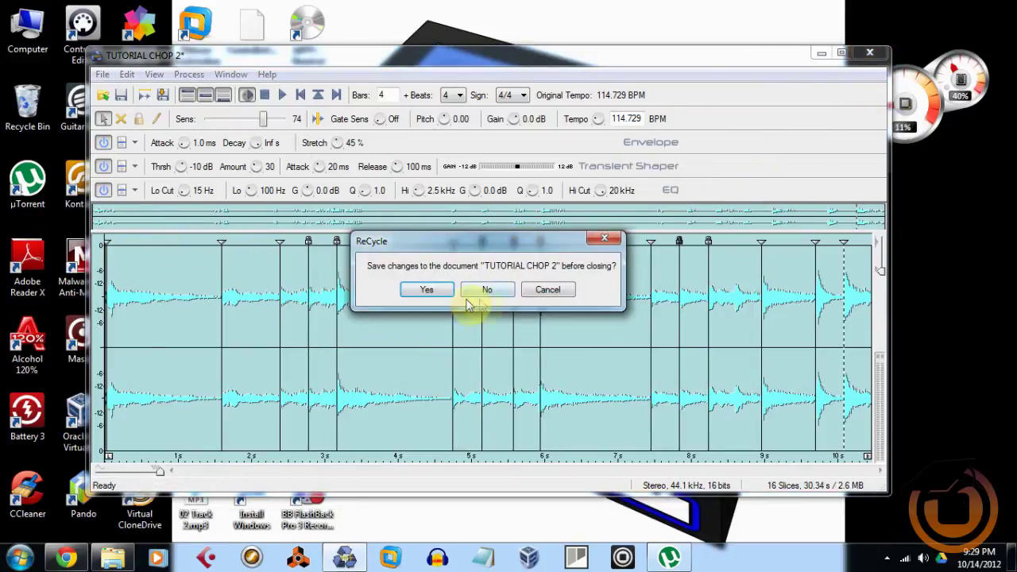
left_click(507, 294)
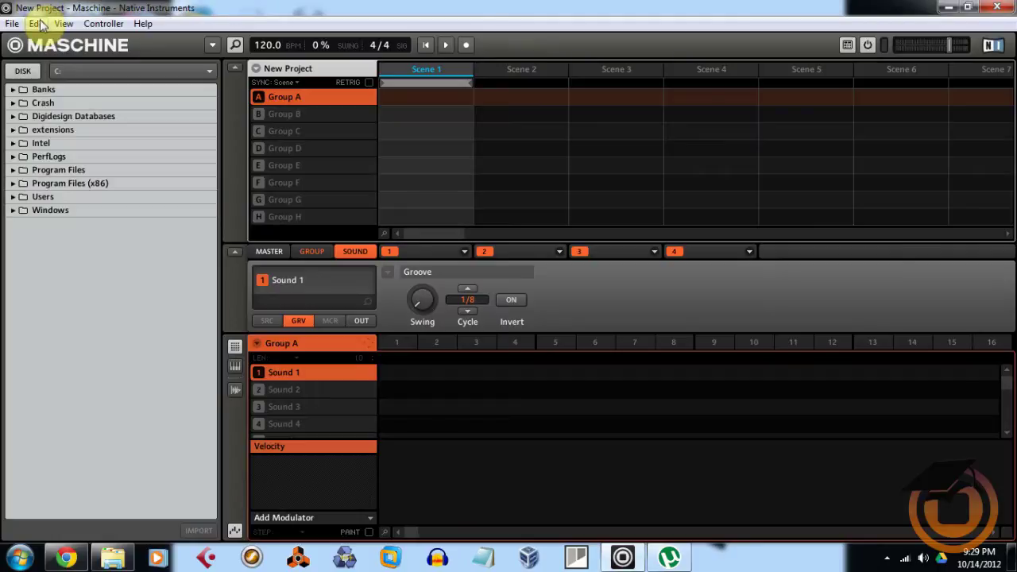
- Set the disk browser location to Master Samps, switching to the library view and back
left_click(162, 72)
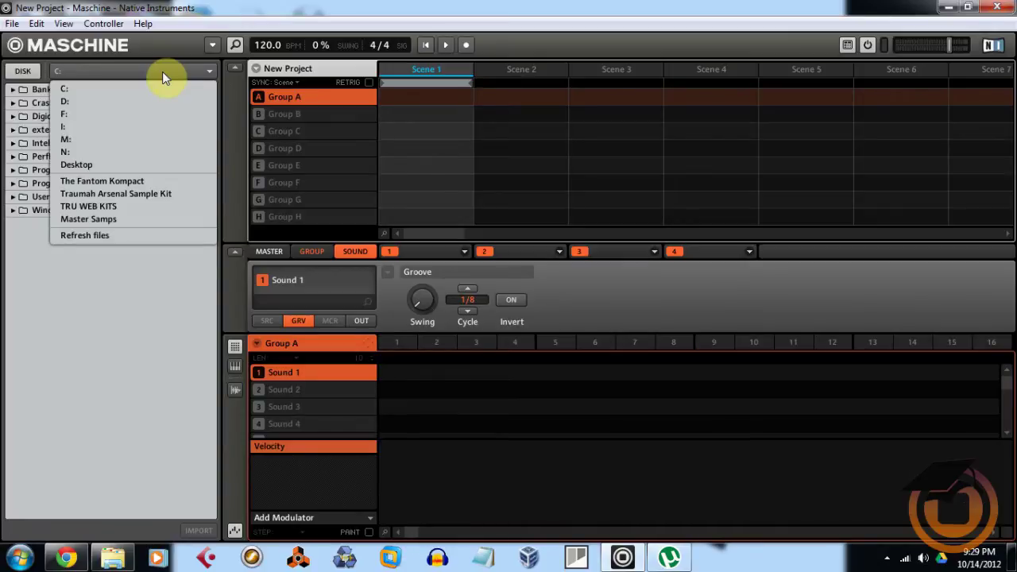
left_click(102, 219)
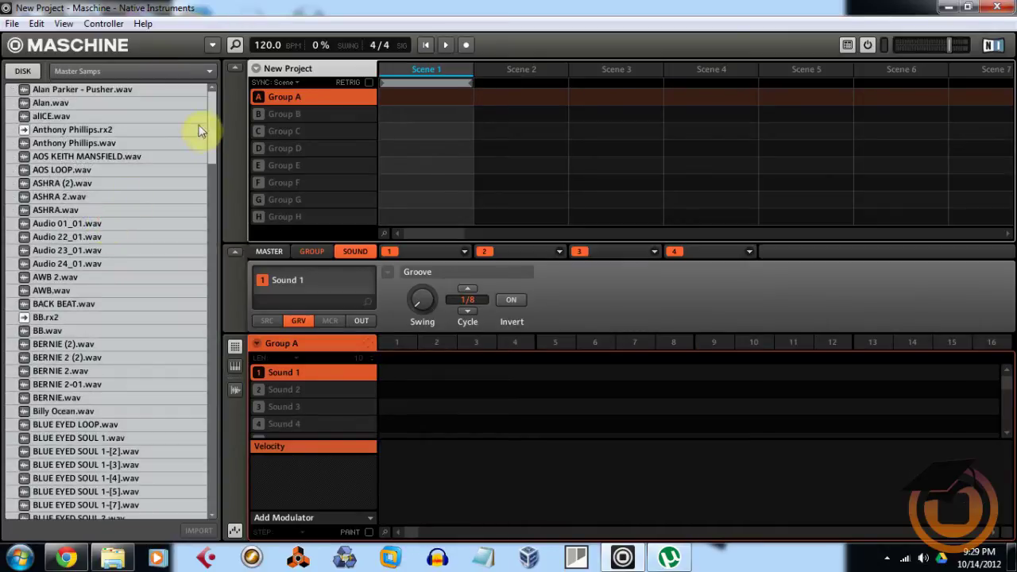
left_click(23, 73)
left_click(24, 73)
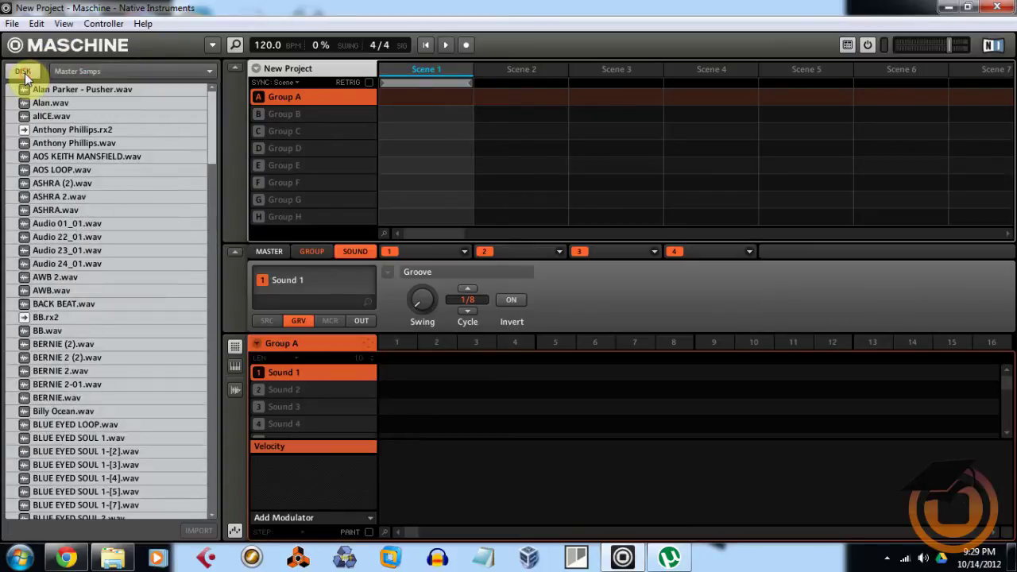
left_click(204, 73)
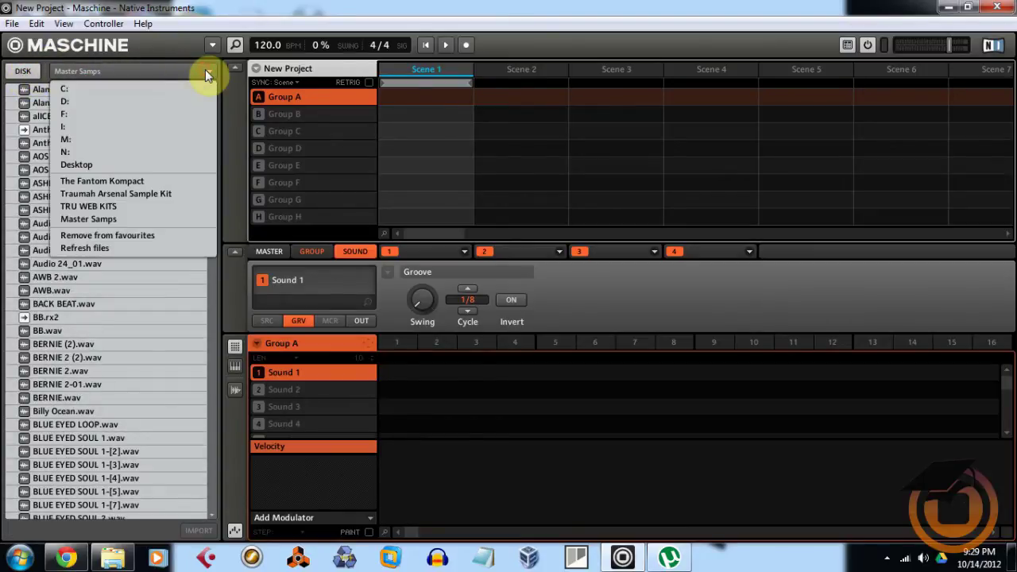
- Pick Master Samps, scroll down, and drop TUTORIAL CHOP 2.rx2 onto Group A's Sound 1
left_click(94, 221)
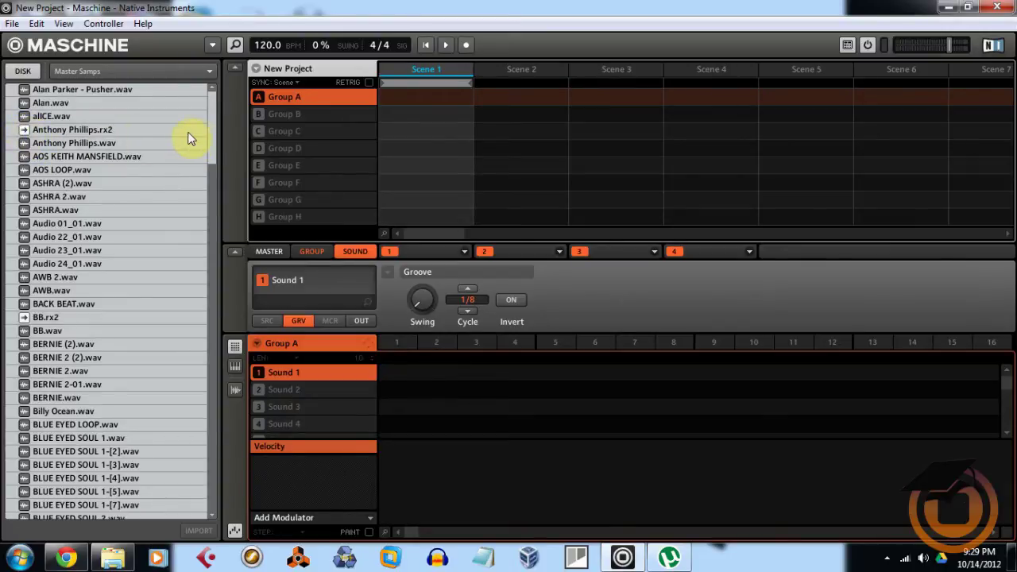
left_click_drag(209, 141, 207, 452)
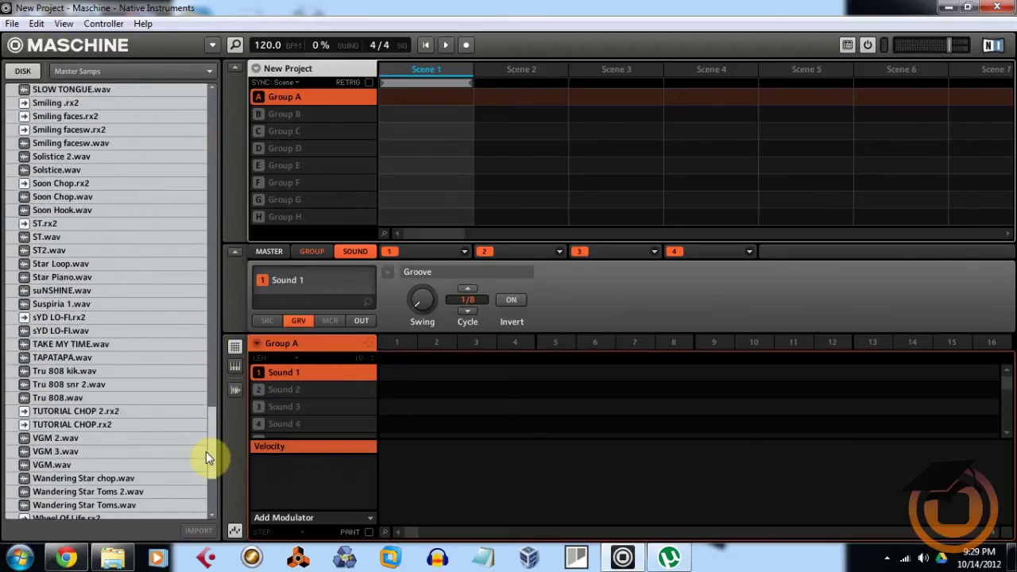
left_click_drag(31, 412, 335, 377)
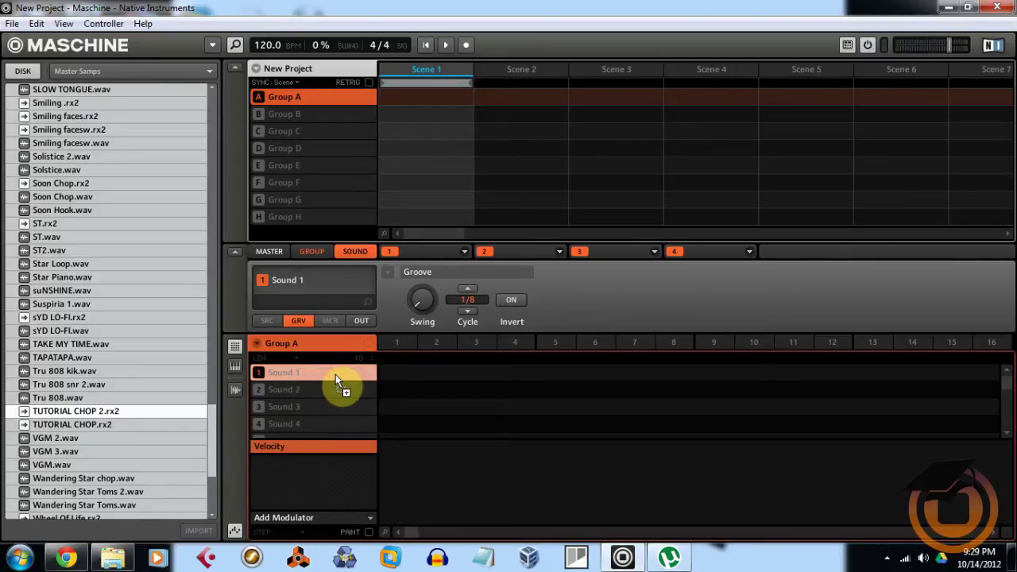
left_click_drag(335, 374, 335, 374)
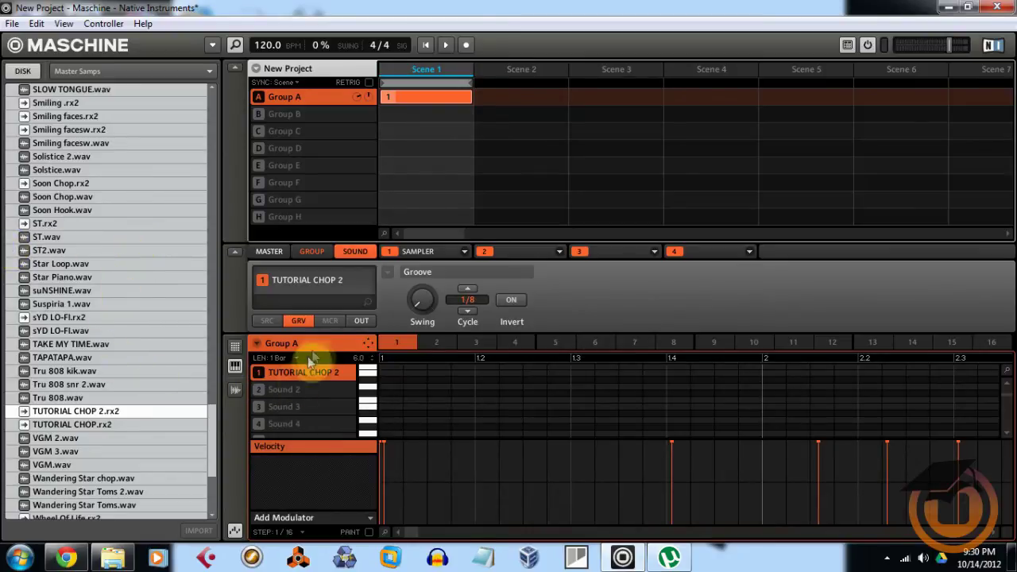
- Play the Group A pattern through in group view, stop, then drag sYD LO-FI.rx2 into Group B
left_click(234, 347)
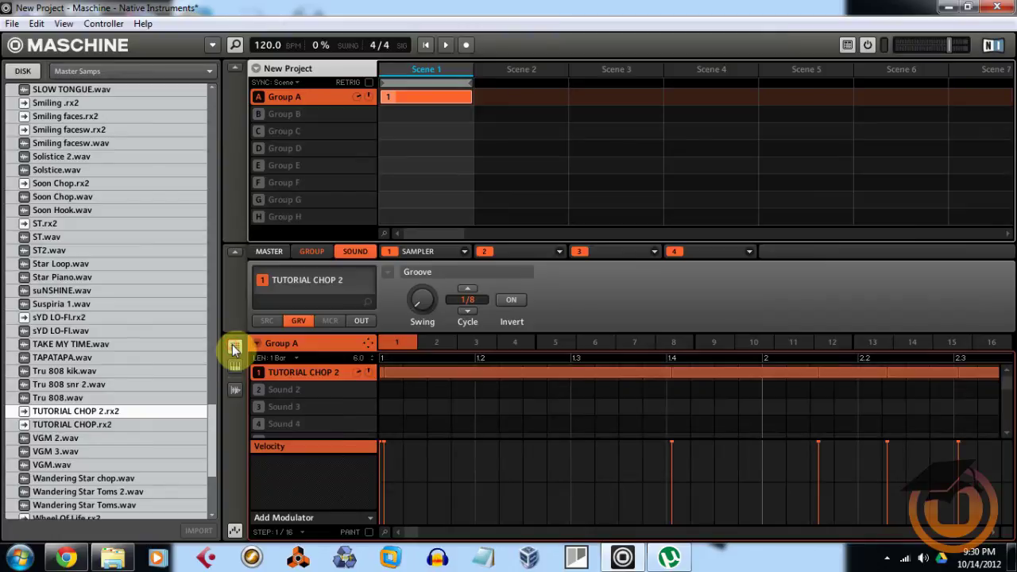
left_click(447, 47)
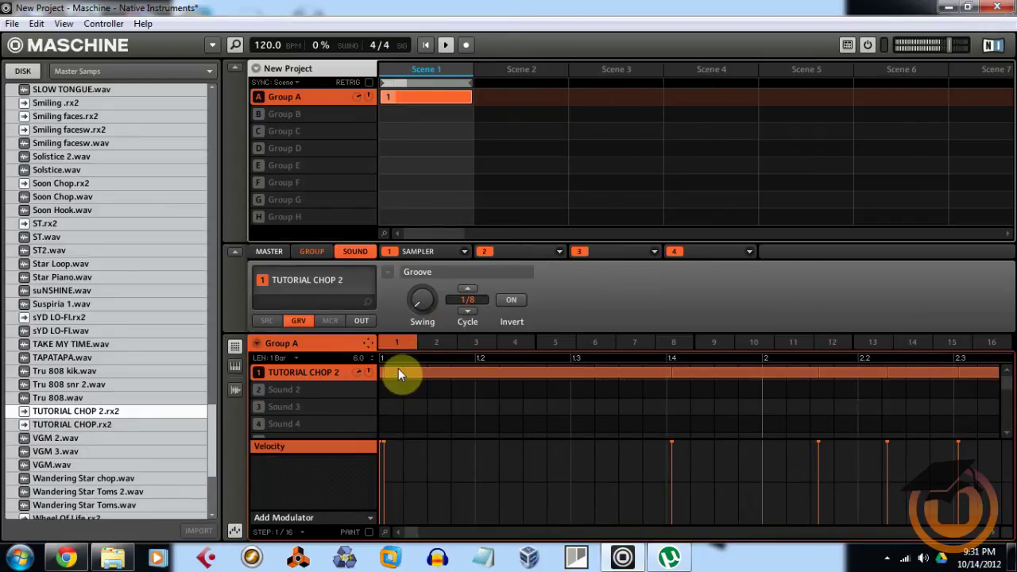
left_click(445, 46)
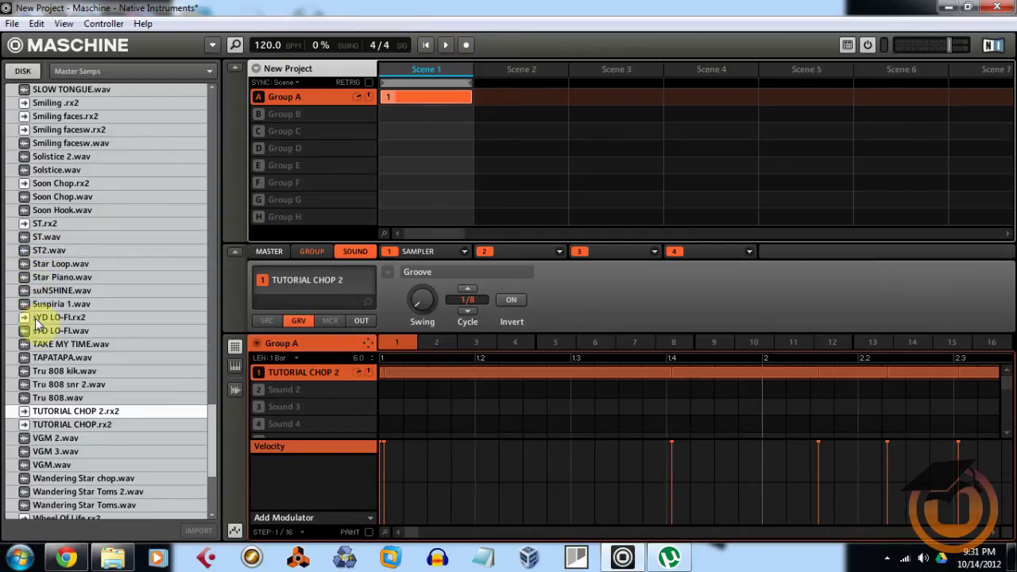
left_click_drag(35, 318, 322, 113)
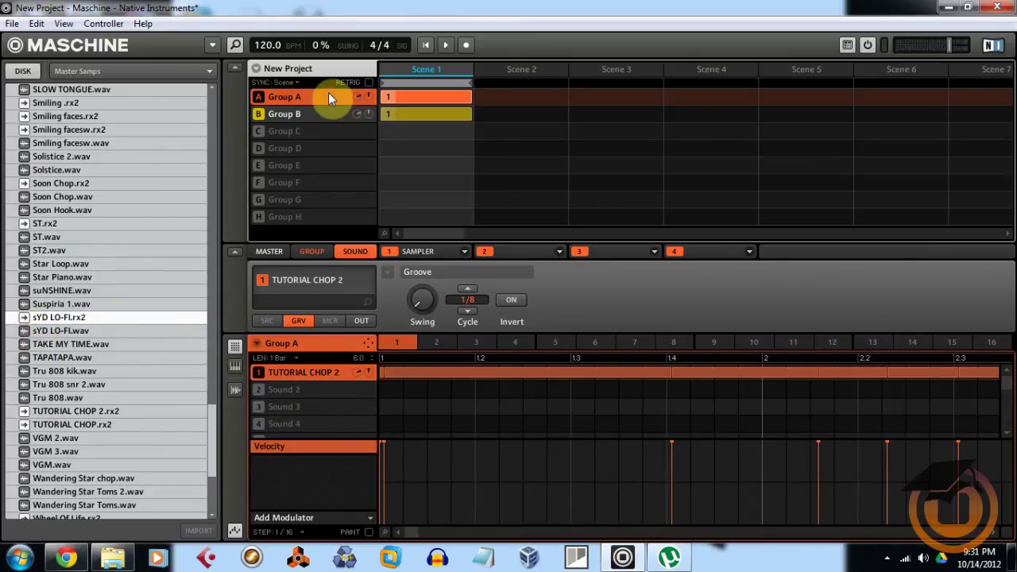